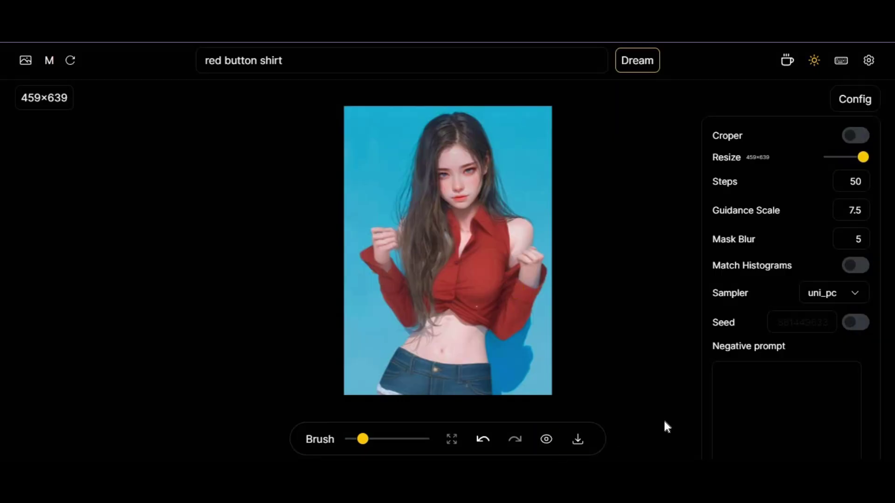
Compare the edited red-shirt image with the original picture
click(548, 441)
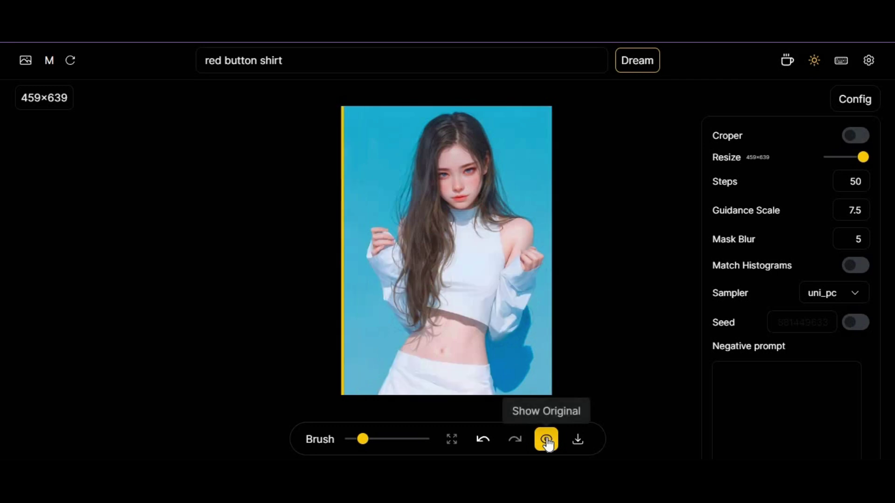
click(547, 440)
click(548, 440)
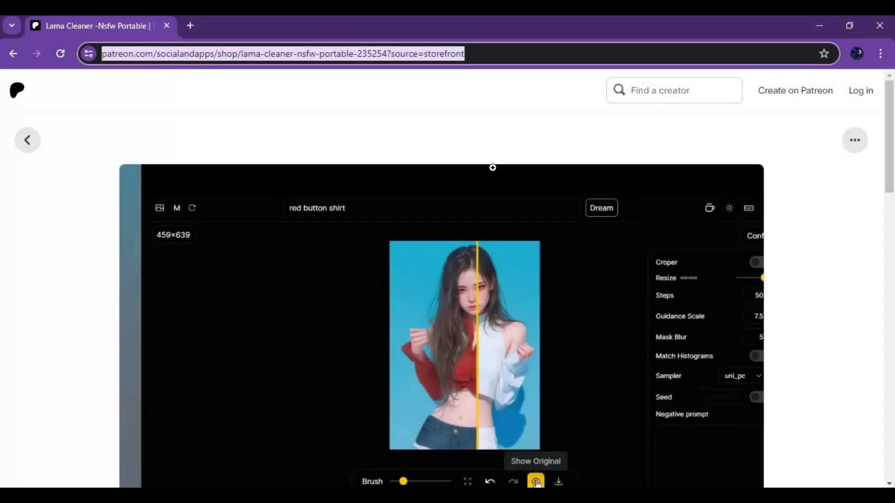
Examine the Lama Cleaner portable product page on Patreon, including its description, file details and related products
scroll(493, 168, down, 1)
scroll(493, 168, down, 5)
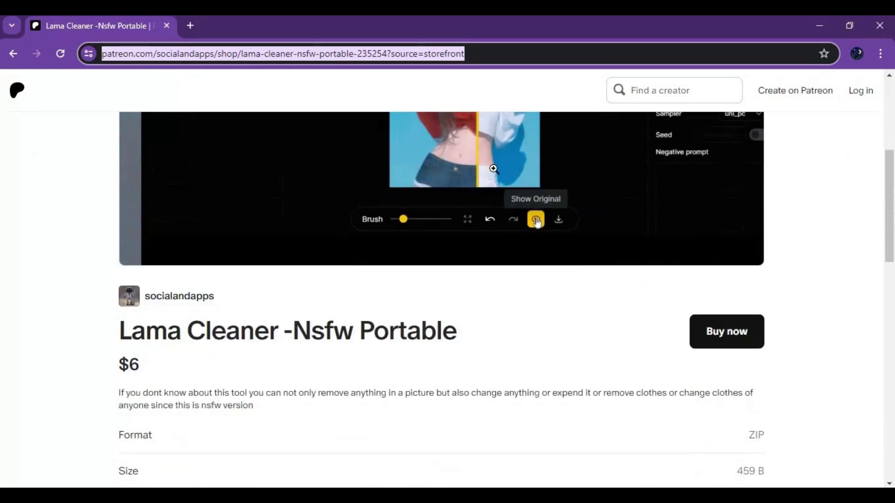
scroll(494, 169, down, 10)
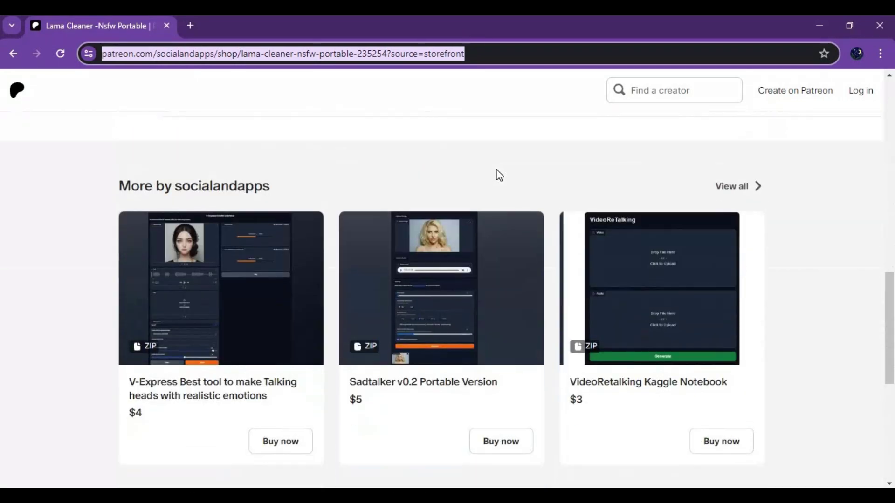
scroll(499, 175, up, 6)
scroll(500, 176, up, 3)
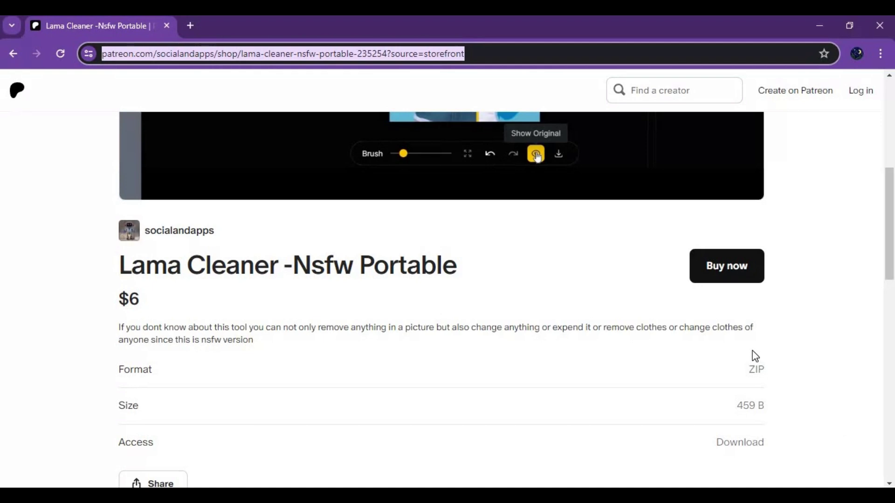
scroll(753, 353, down, 3)
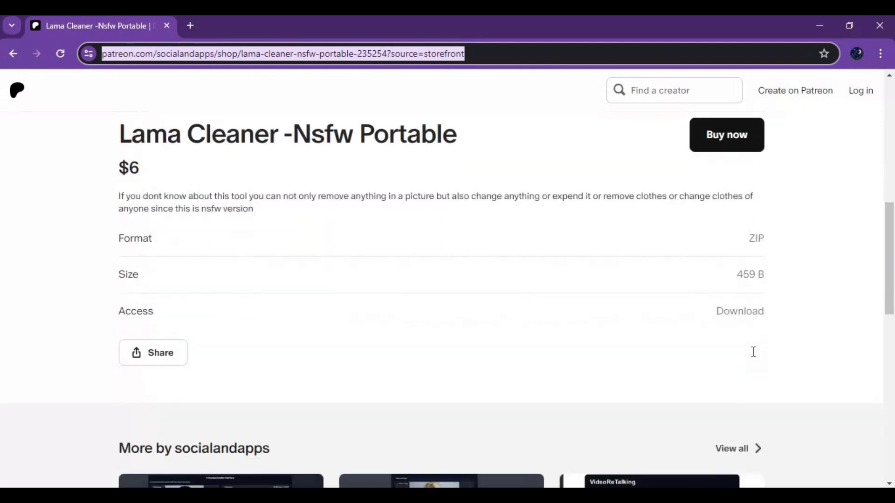
scroll(754, 353, down, 4)
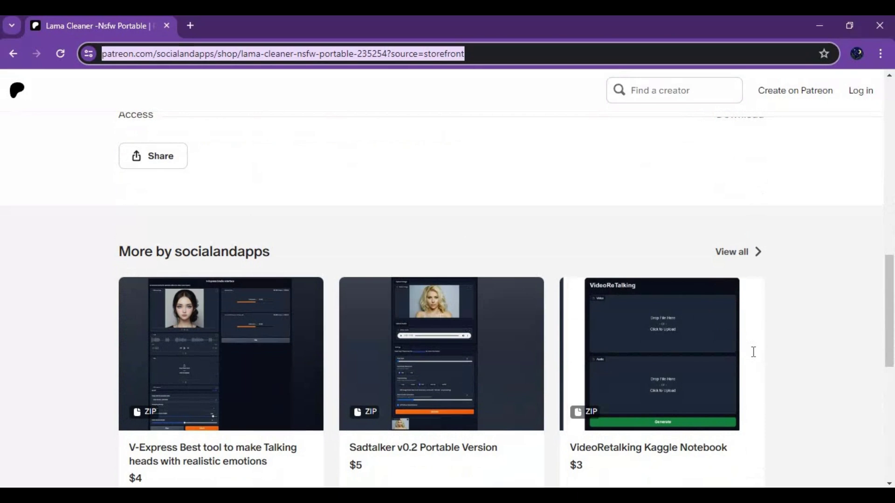
scroll(753, 352, down, 3)
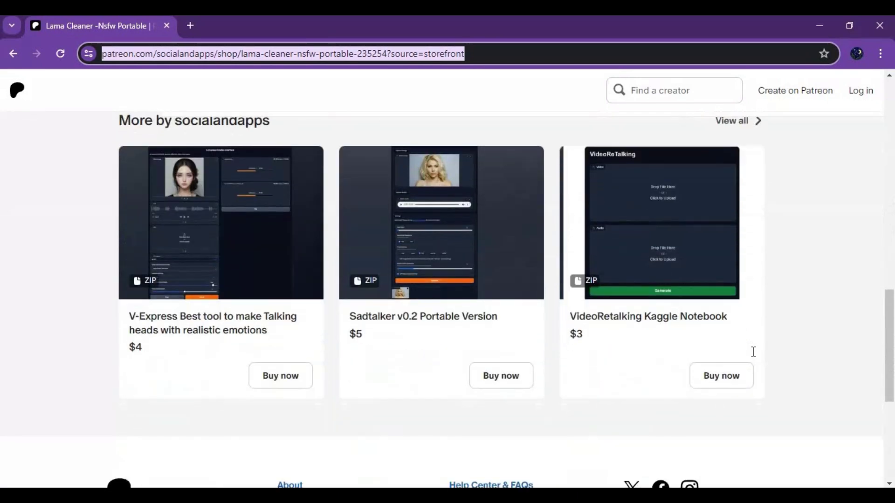
scroll(753, 352, down, 2)
scroll(754, 352, up, 3)
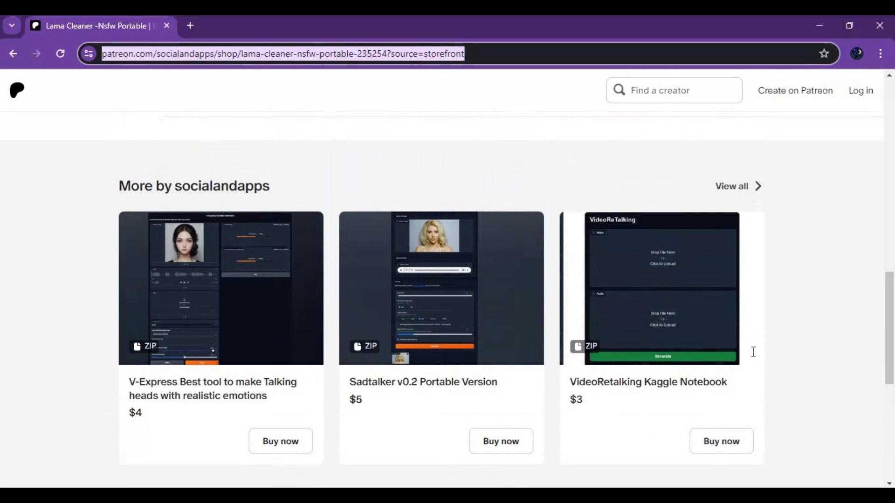
scroll(754, 353, up, 15)
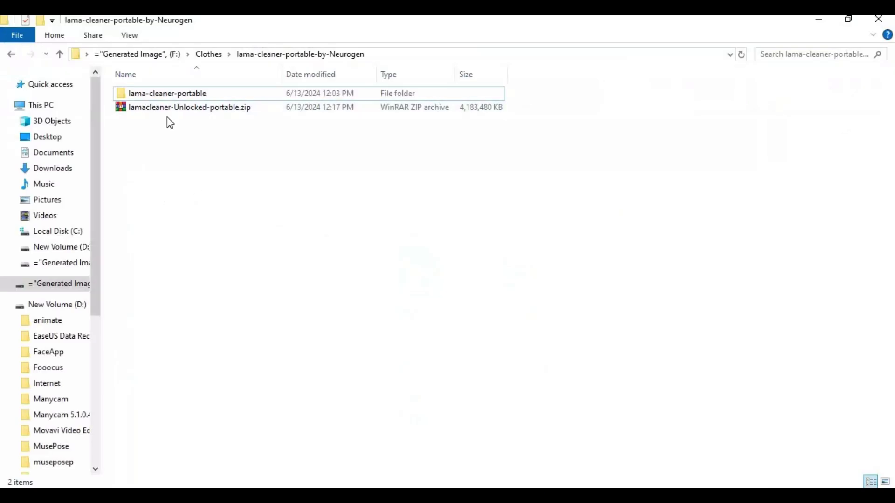
mouse_move(167, 110)
click(181, 108)
right_click(181, 108)
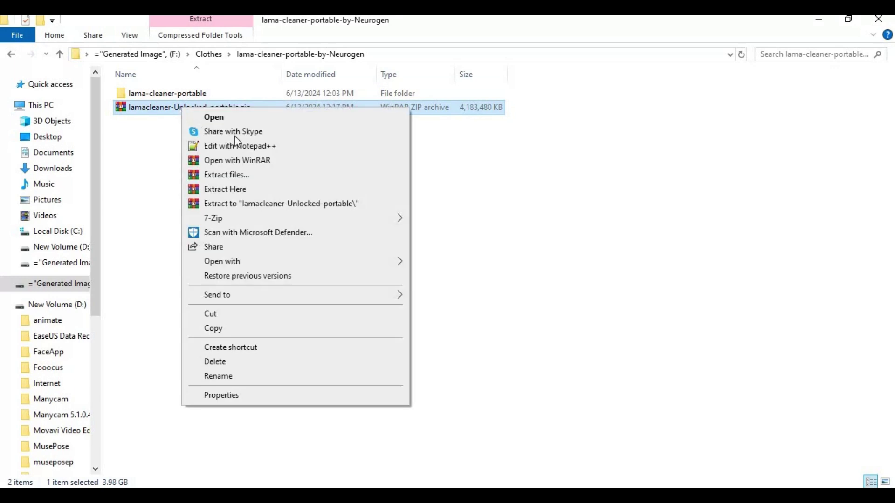
mouse_move(252, 219)
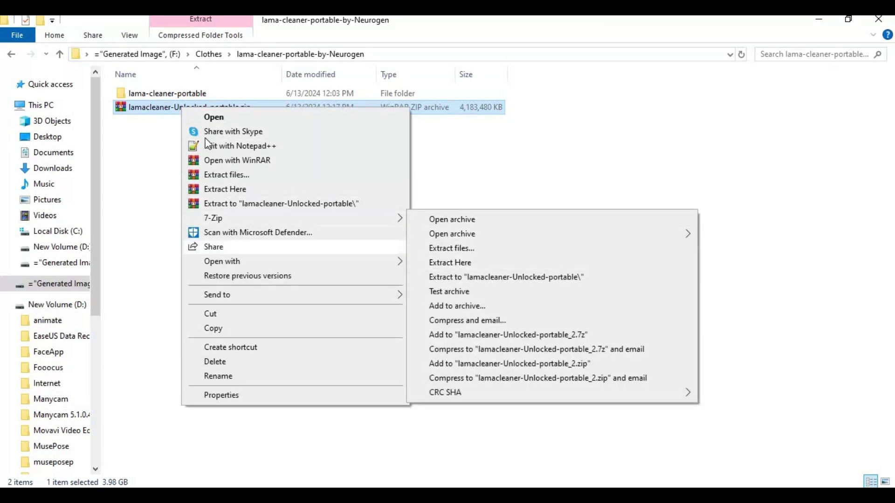
click(611, 217)
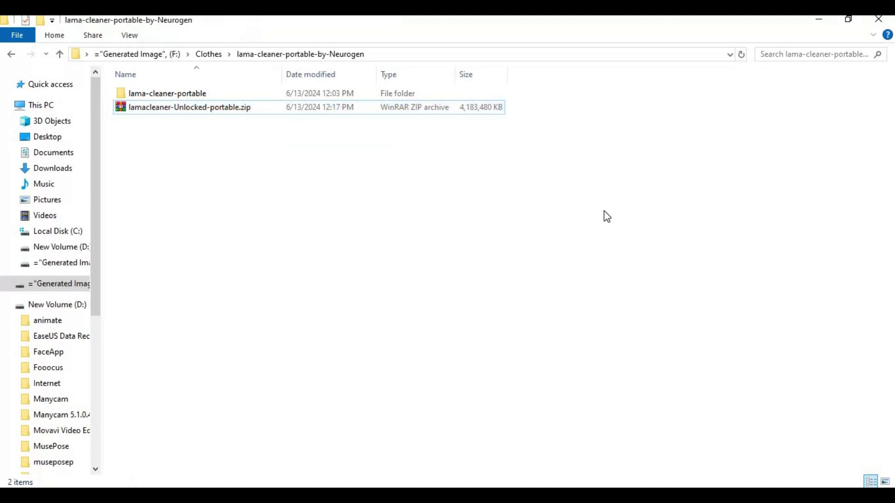
Open the lama-cleaner-portable folder and run start_portable_nvidia.bat
double_click(145, 95)
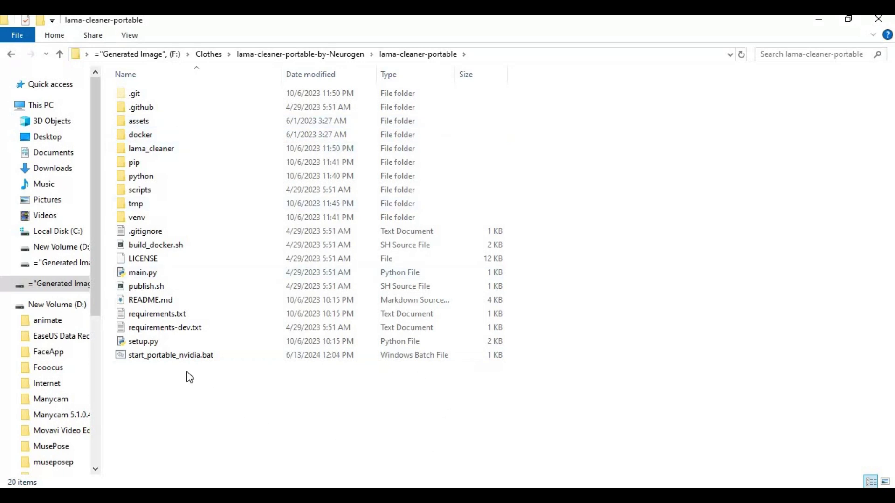
double_click(160, 358)
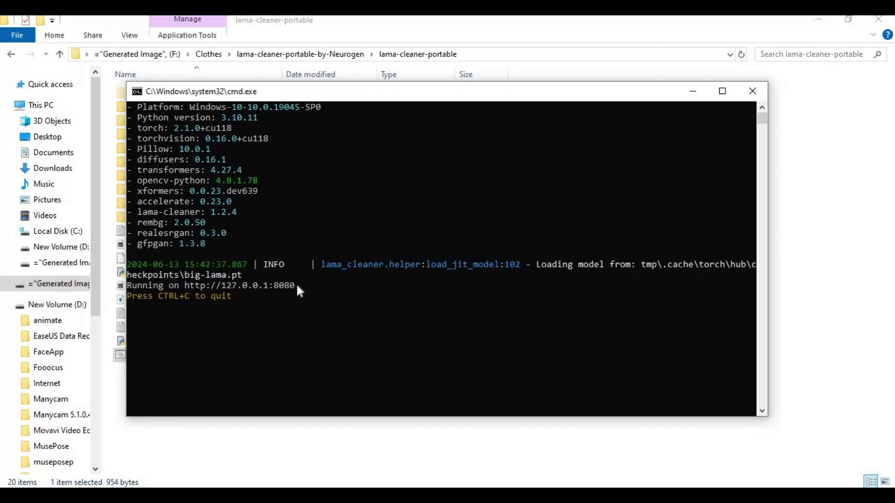
drag(297, 285, 186, 287)
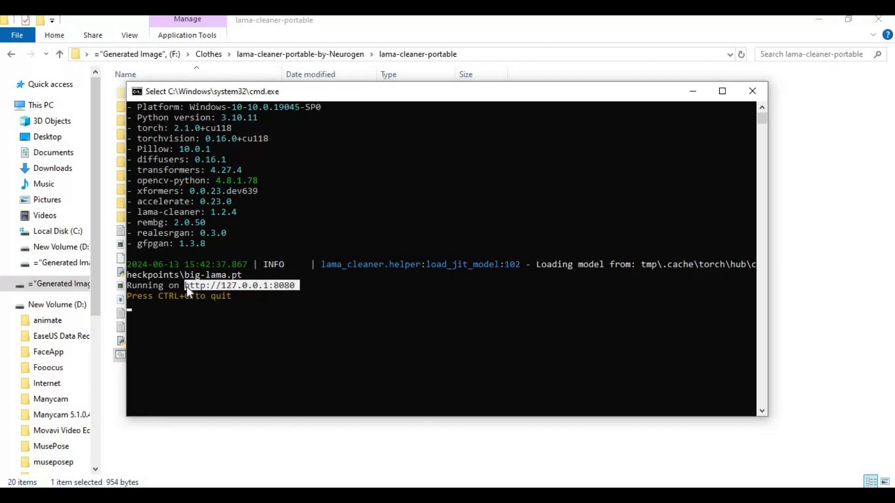
key(ctrl+c)
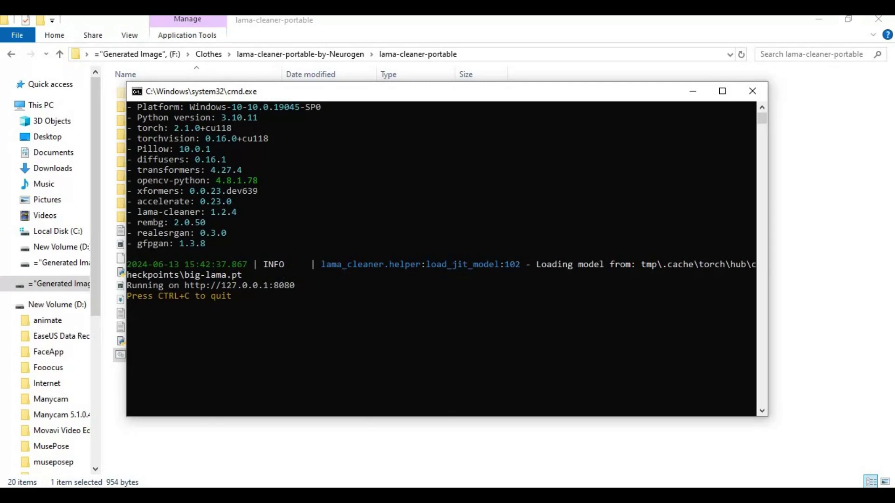
click(464, 434)
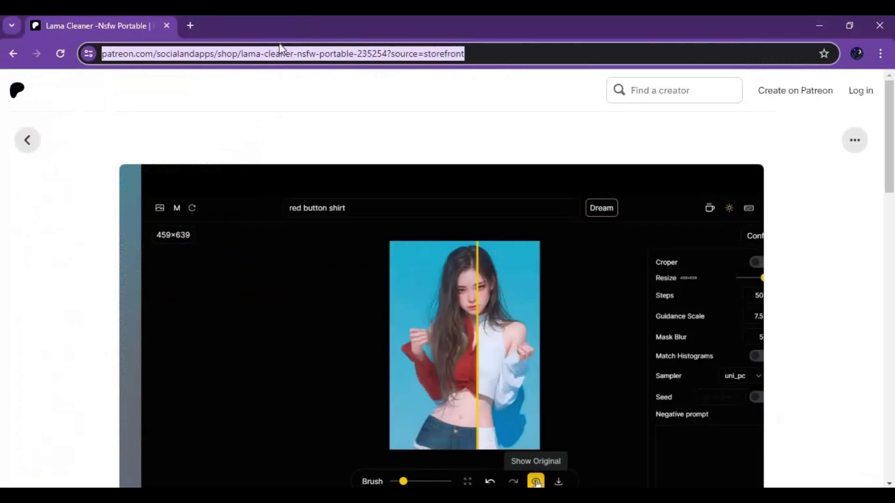
click(191, 26)
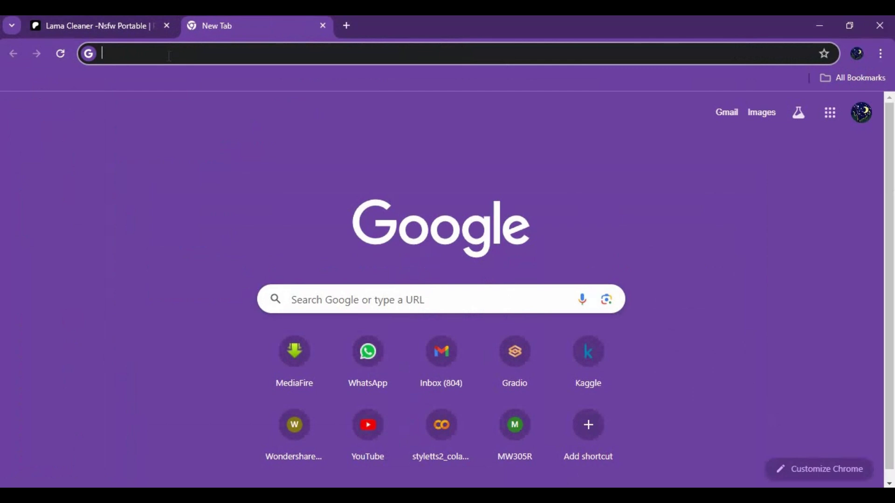
key(ctrl+v)
key(Return)
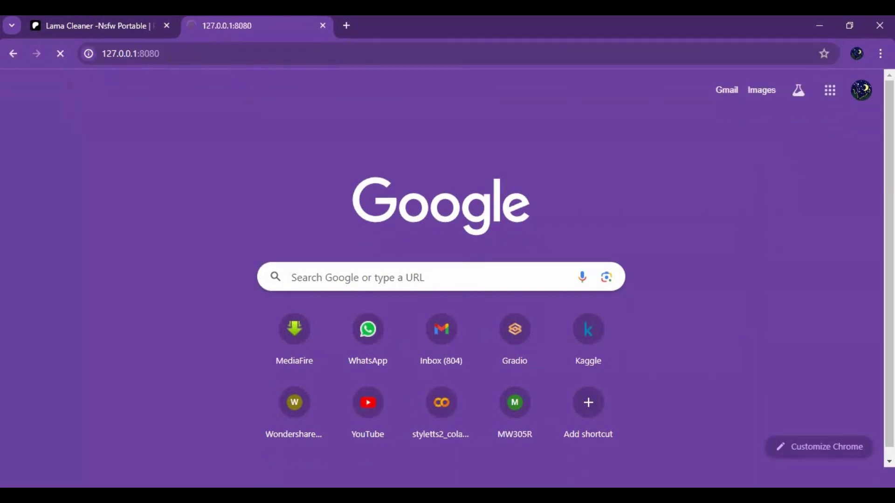
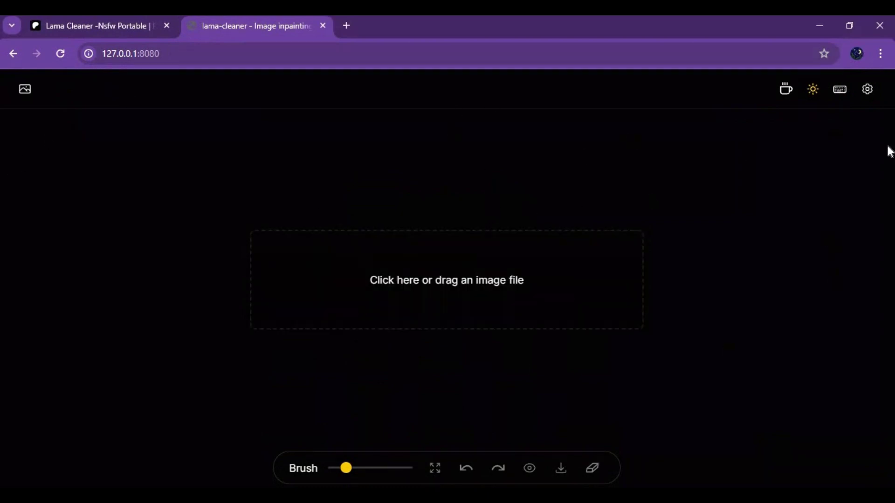
Review the inpainting model and strategy in the settings
click(870, 90)
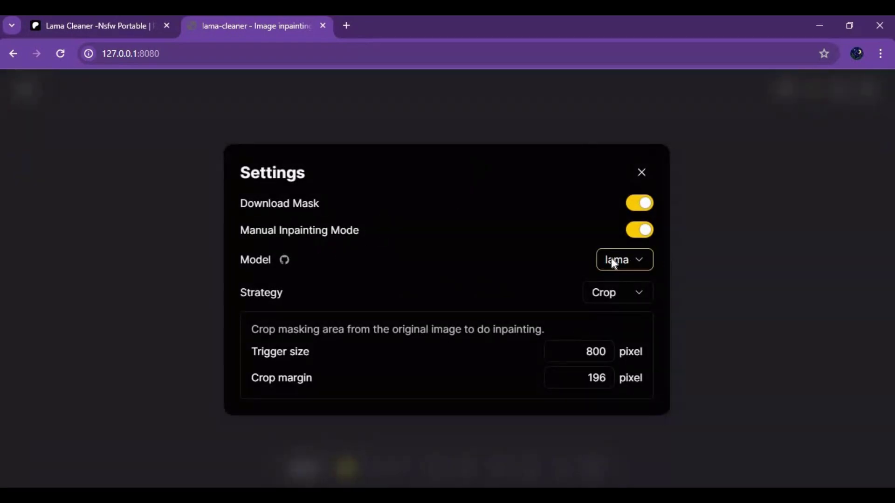
click(642, 173)
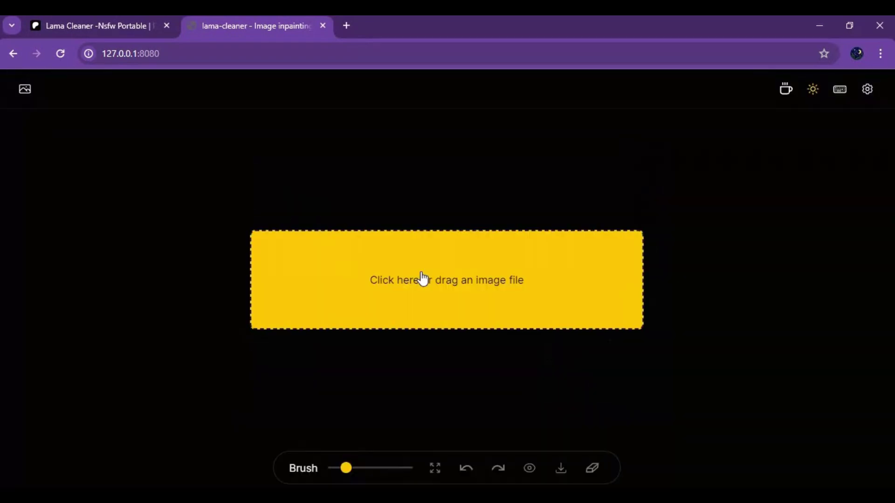
Load the image 2024-04-08_21h04_03.png from the Screenpresso folder for inpainting
click(355, 247)
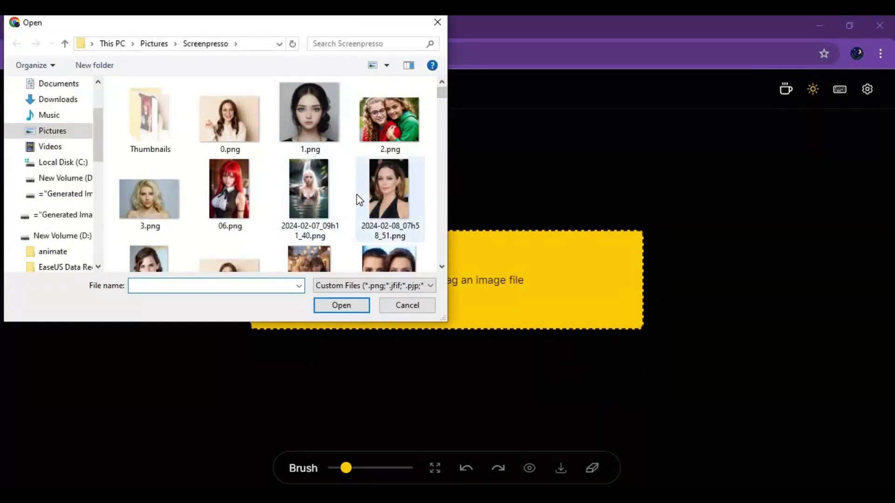
scroll(358, 196, down, 5)
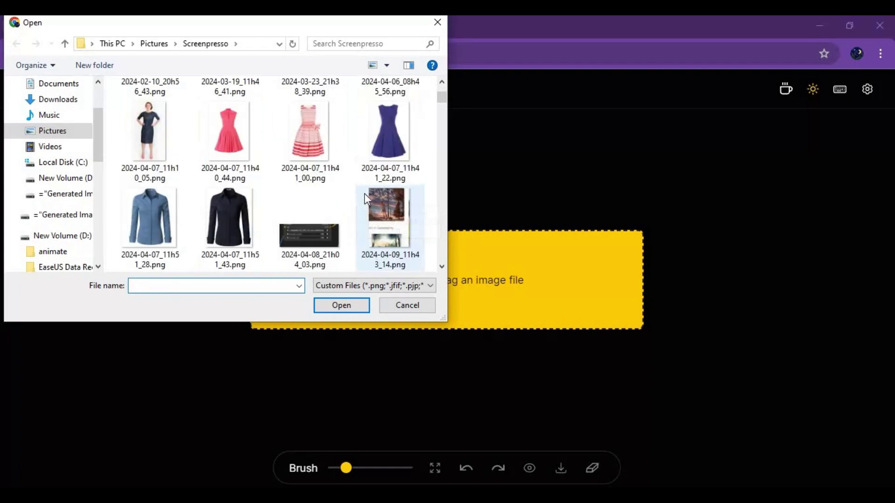
double_click(329, 230)
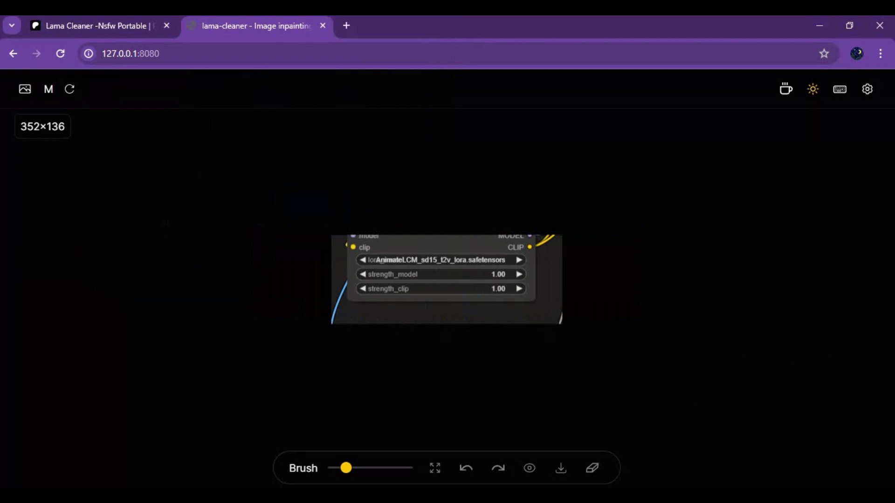
Mask and erase the node's LoRA name, strength_model and strength_clip rows, including the clip label and leftover traces beneath it
drag(365, 260, 523, 260)
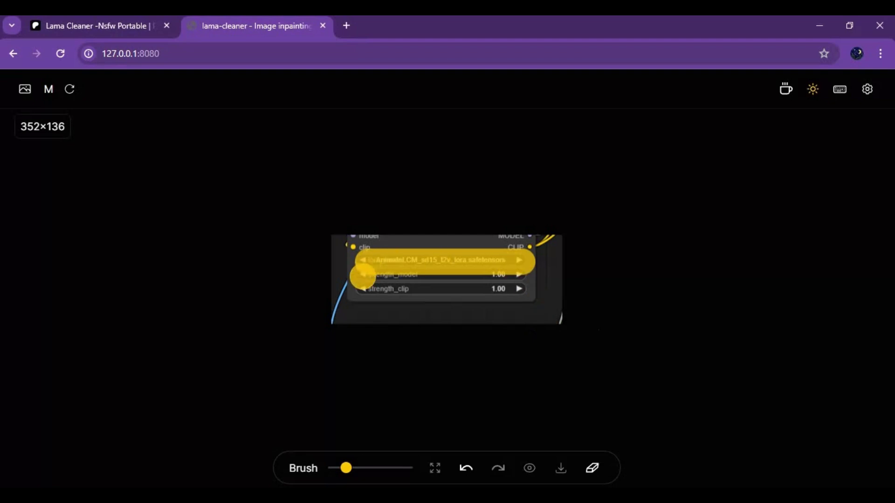
drag(366, 282, 515, 284)
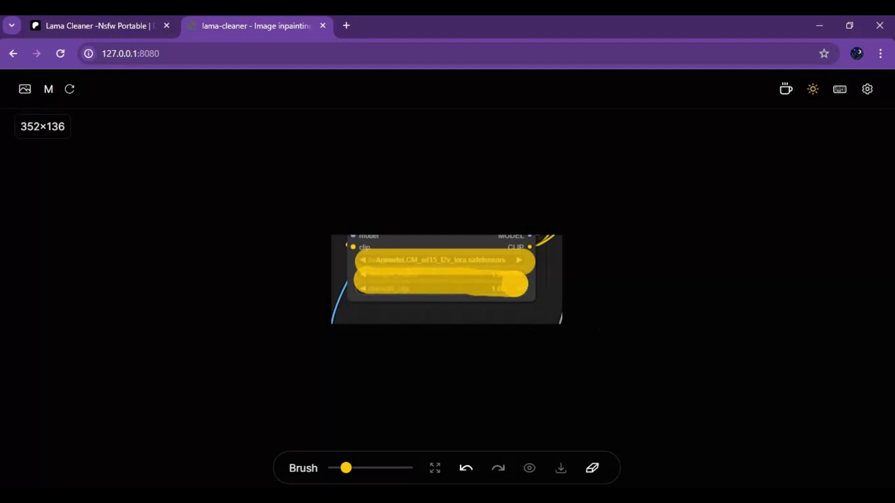
click(593, 468)
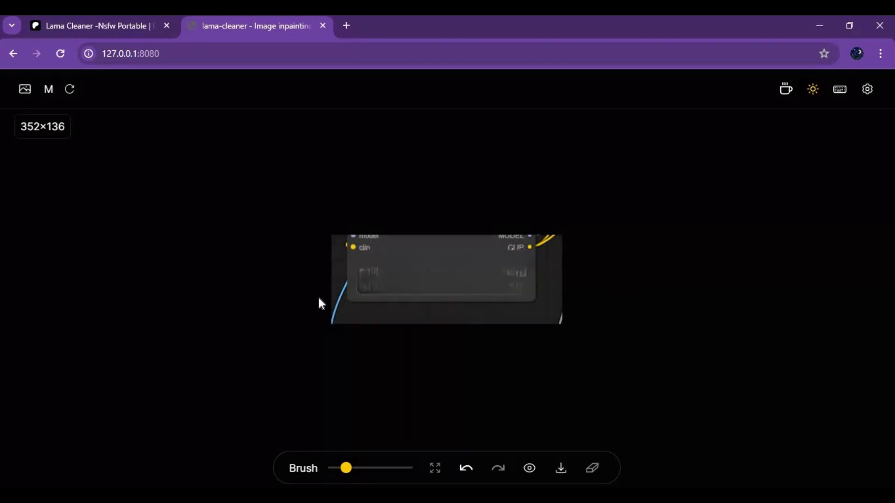
mouse_move(355, 249)
mouse_down()
mouse_move(515, 250)
mouse_move(521, 275)
mouse_move(367, 281)
mouse_move(361, 265)
mouse_move(508, 265)
mouse_move(514, 275)
mouse_move(490, 288)
mouse_move(383, 290)
mouse_up()
click(592, 468)
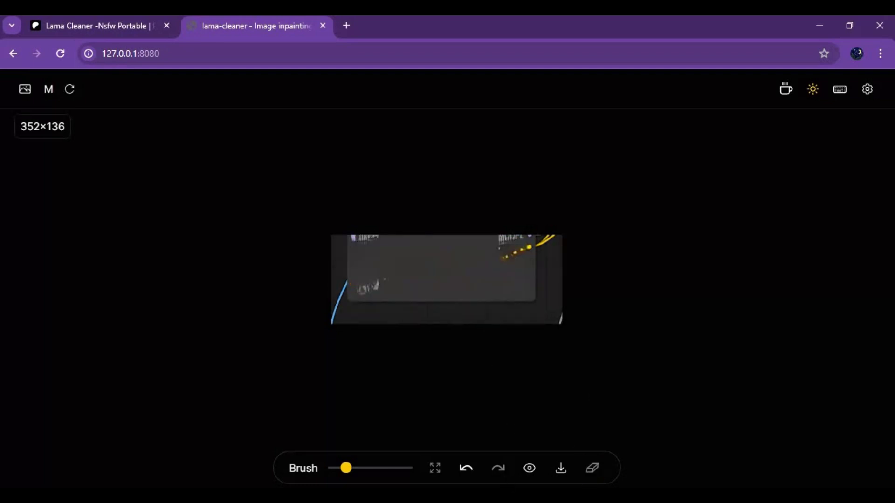
Mask and erase the MODEL label and yellow streak in the node's upper-right area, plus the label remnant in its upper-left corner
drag(502, 243, 524, 243)
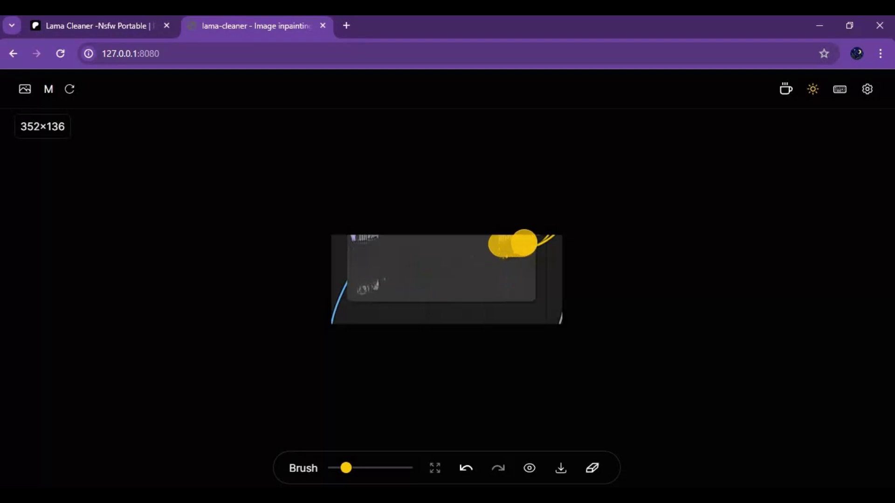
click(590, 469)
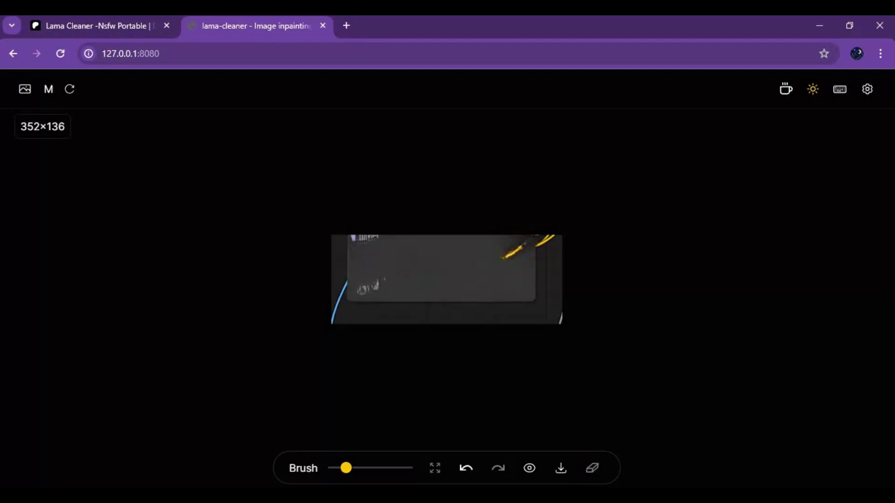
drag(531, 244, 494, 267)
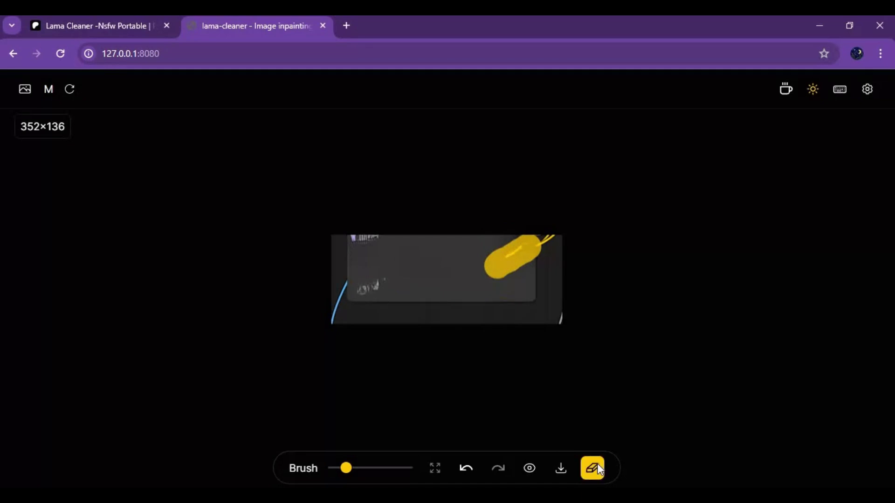
click(597, 467)
drag(361, 239, 371, 242)
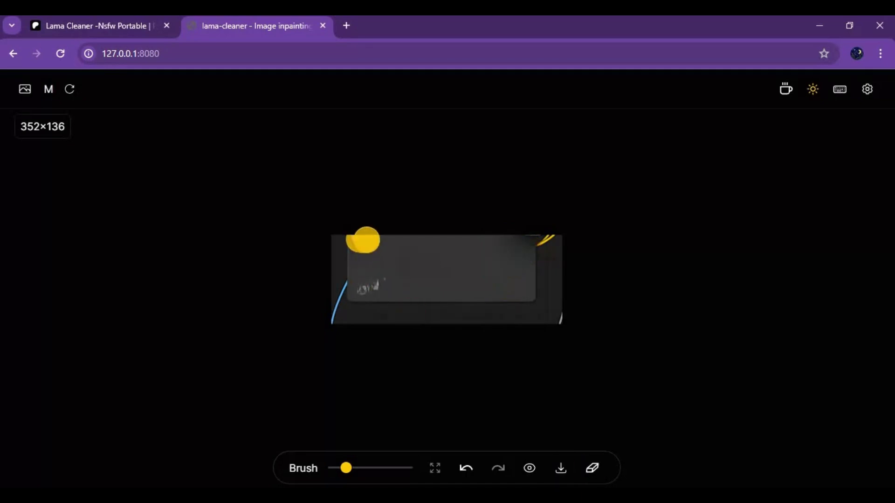
click(593, 469)
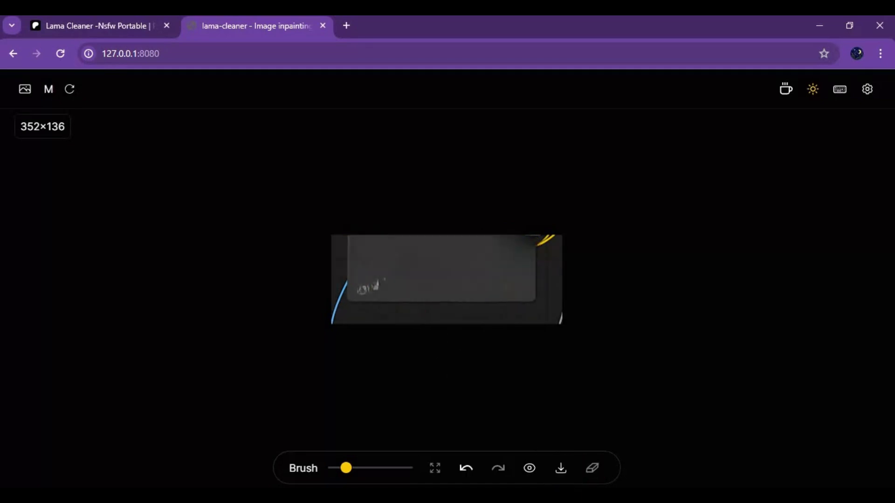
Mask and erase the leftover label traces in the node's lower-left corner
drag(357, 279, 389, 280)
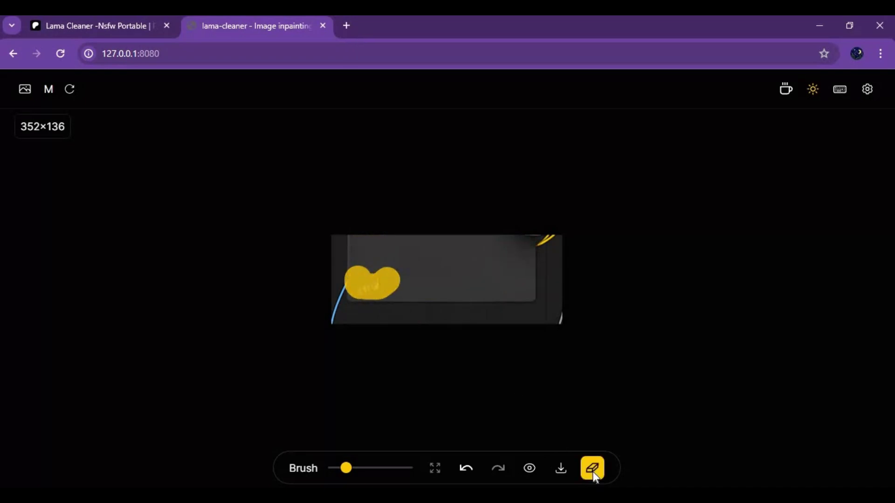
click(593, 469)
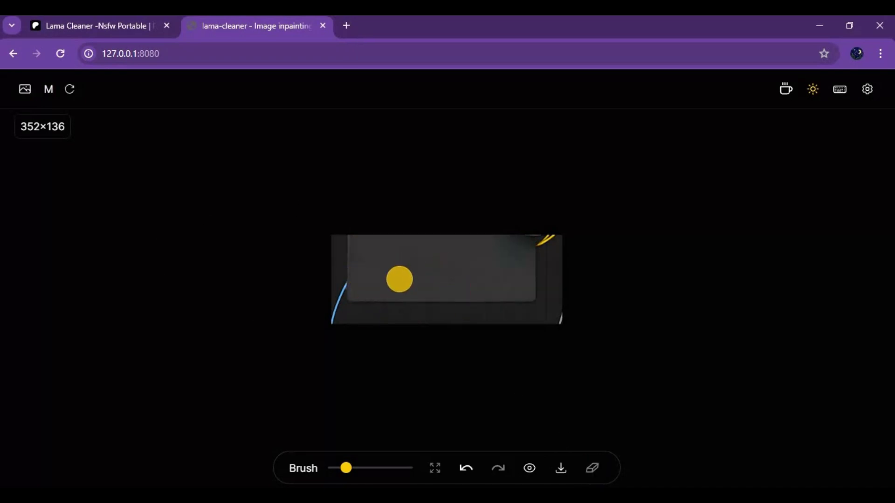
Switch the inpainting model from the settings to realisticVision1.4
click(867, 96)
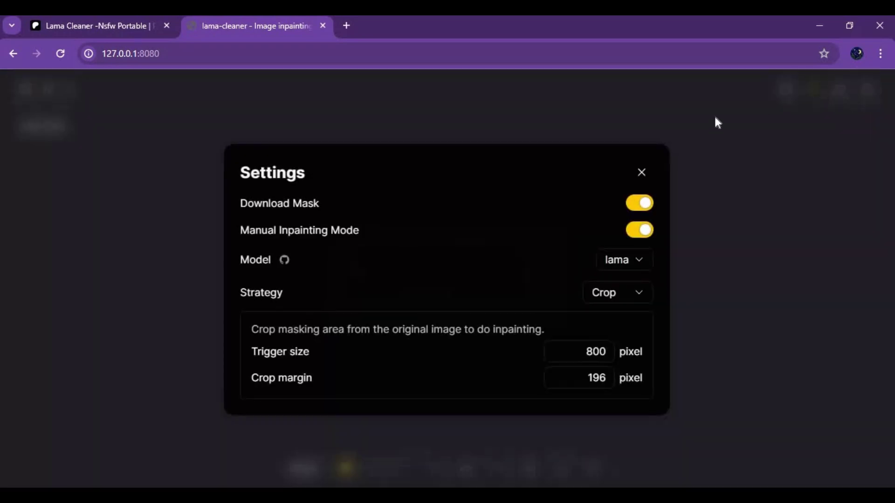
click(633, 262)
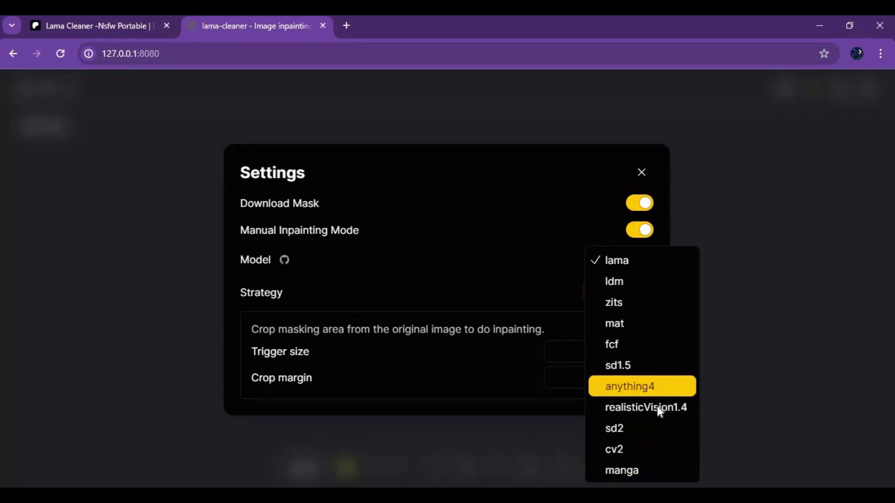
click(464, 211)
click(617, 265)
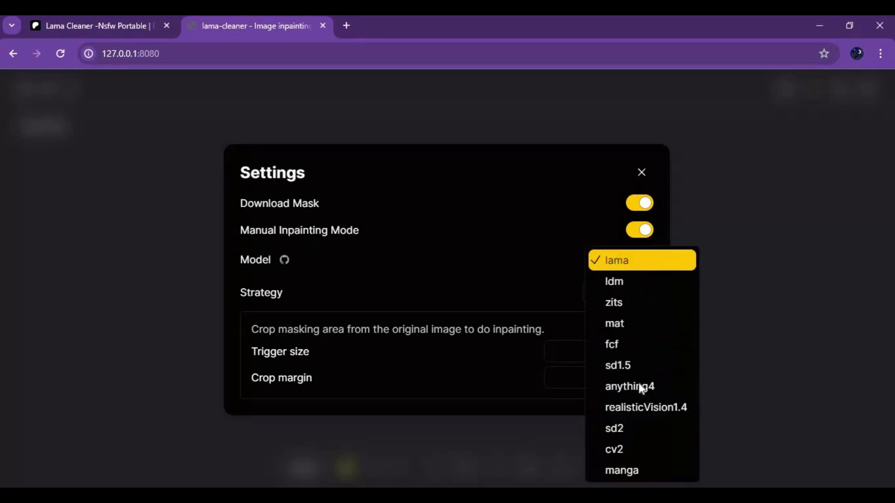
click(659, 407)
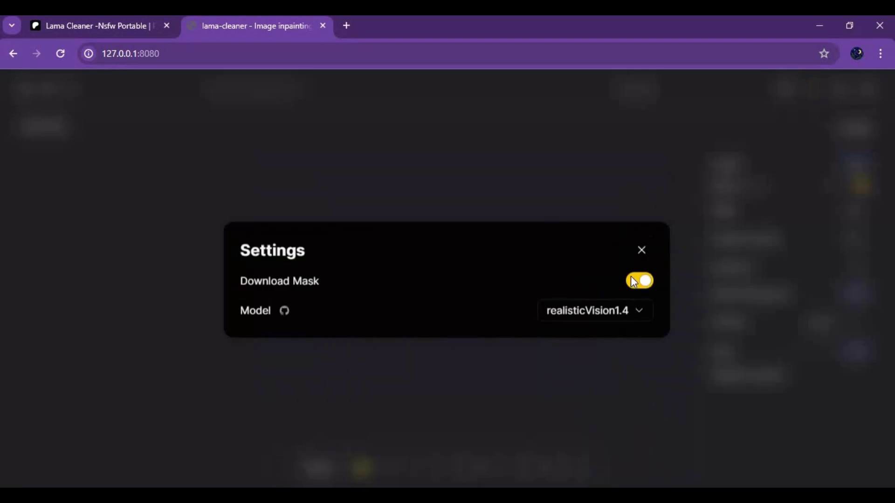
click(641, 250)
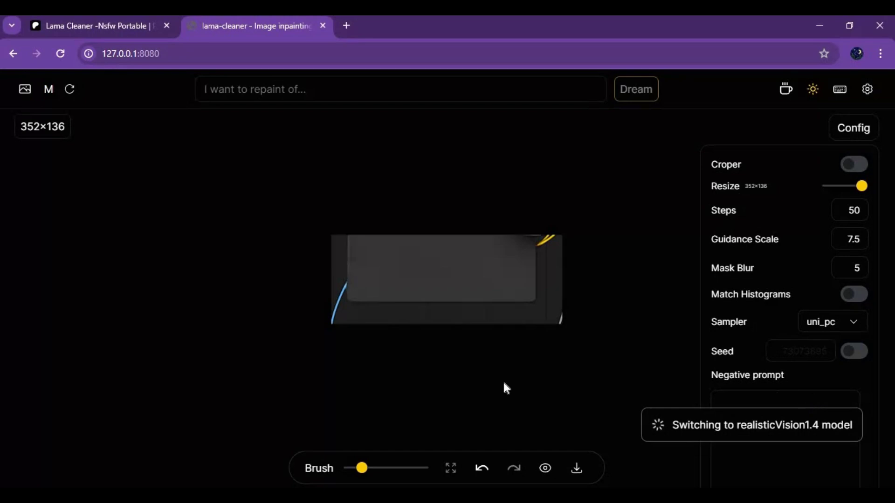
Check the model's download progress in the command prompt window, then return to the browser
mouse_move(502, 494)
click(499, 445)
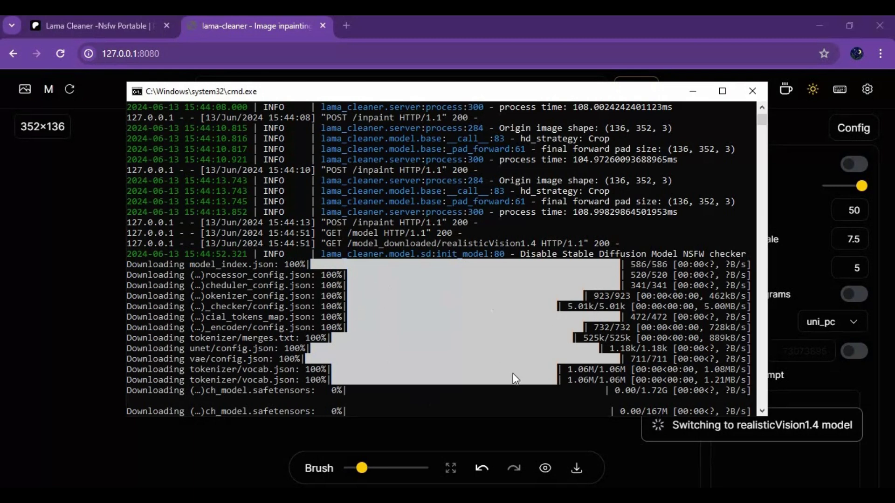
click(531, 435)
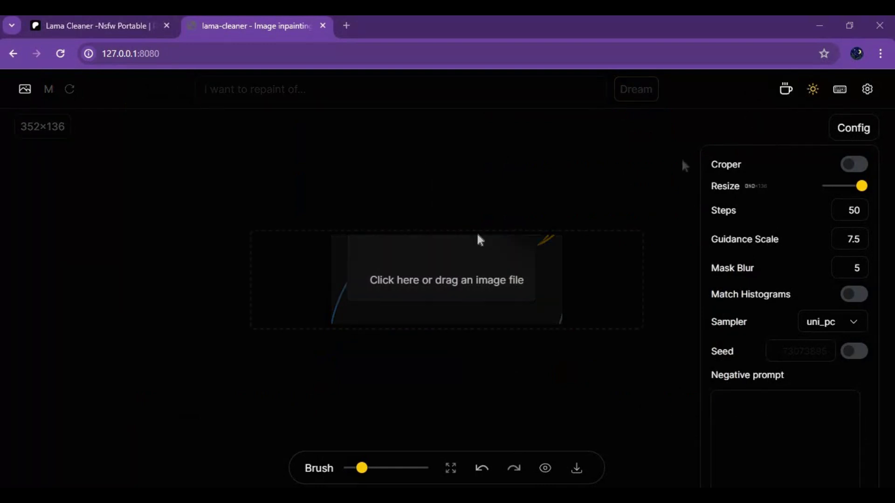
Load the portrait of the blonde woman in front of the waterfall and mask her bikini top and chest
click(463, 269)
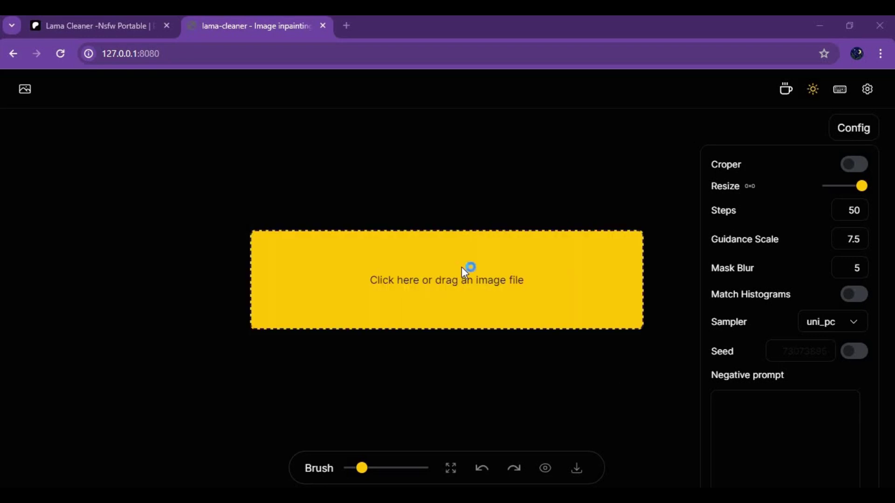
double_click(308, 189)
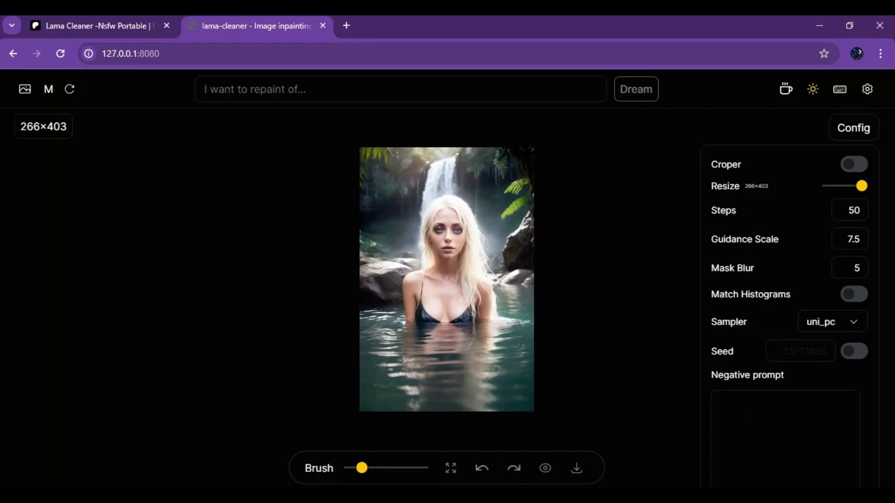
mouse_move(423, 276)
mouse_down()
mouse_move(424, 312)
mouse_move(465, 315)
mouse_move(473, 281)
mouse_up()
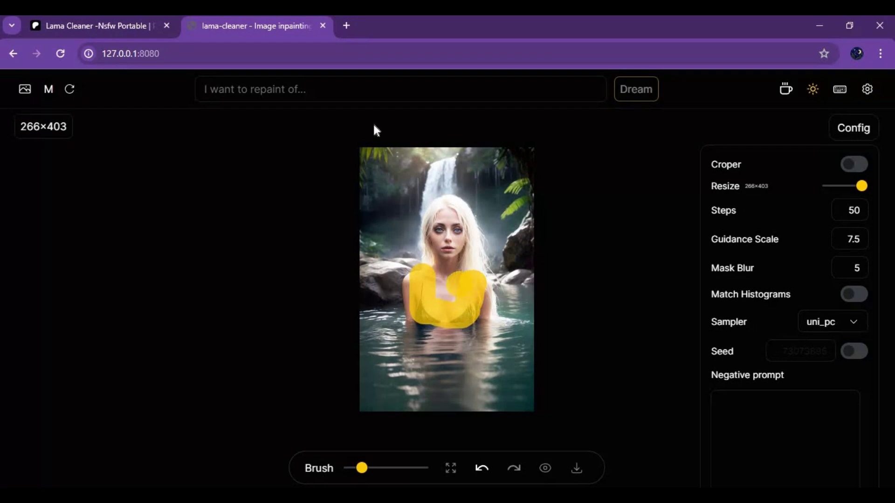
Repaint the masked area with the prompt "leather top" and compare the result with the original image
click(277, 96)
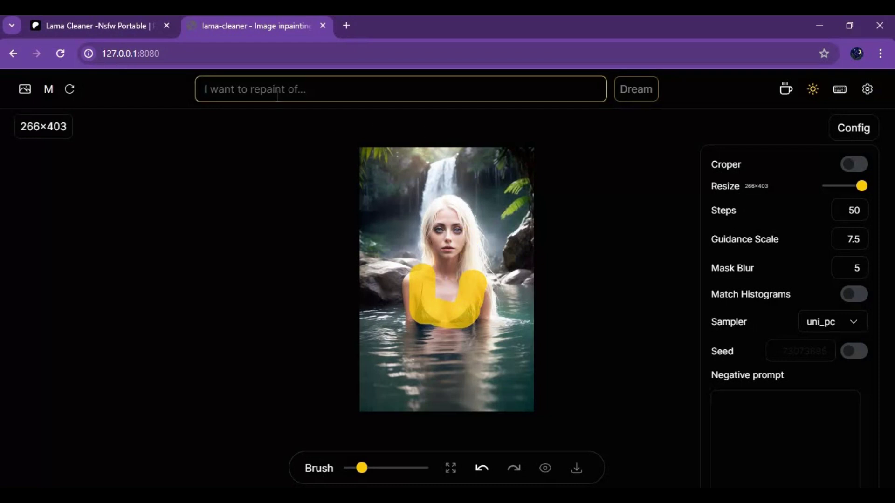
text(leather top)
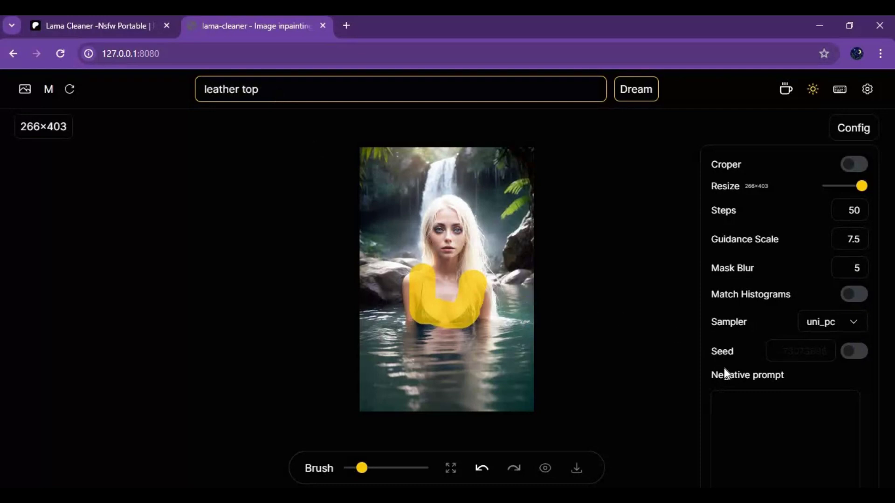
click(747, 399)
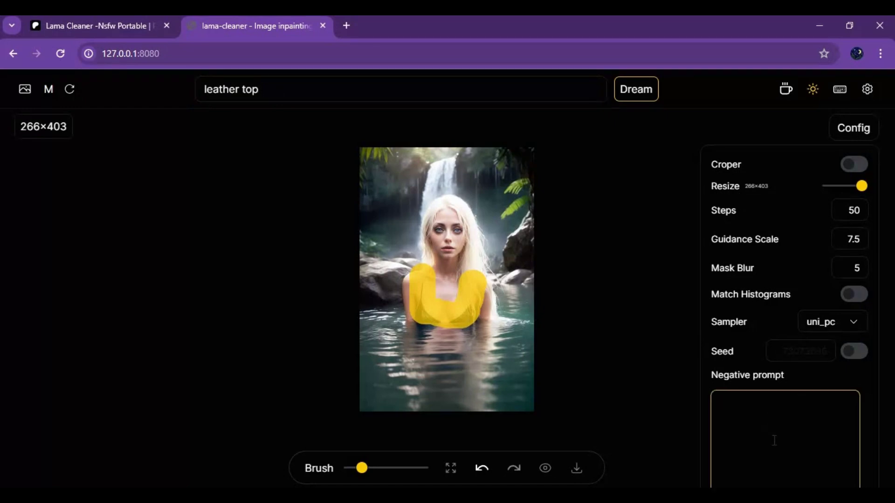
click(634, 89)
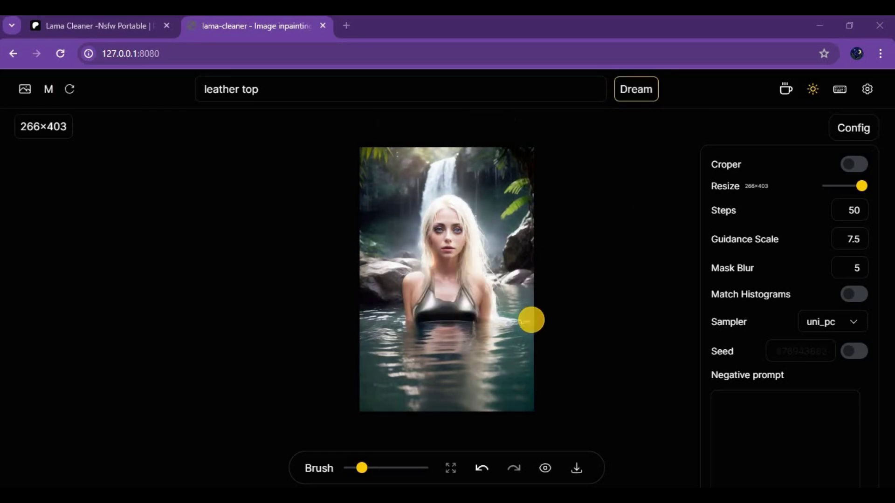
click(546, 469)
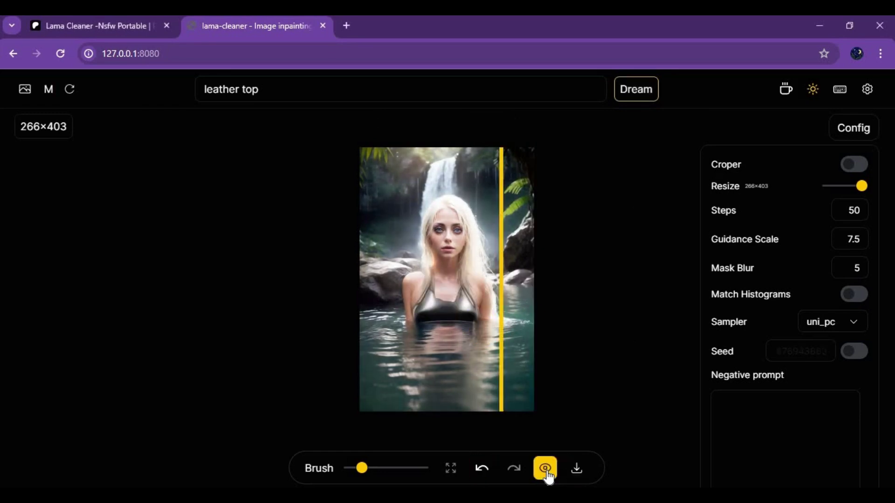
click(546, 469)
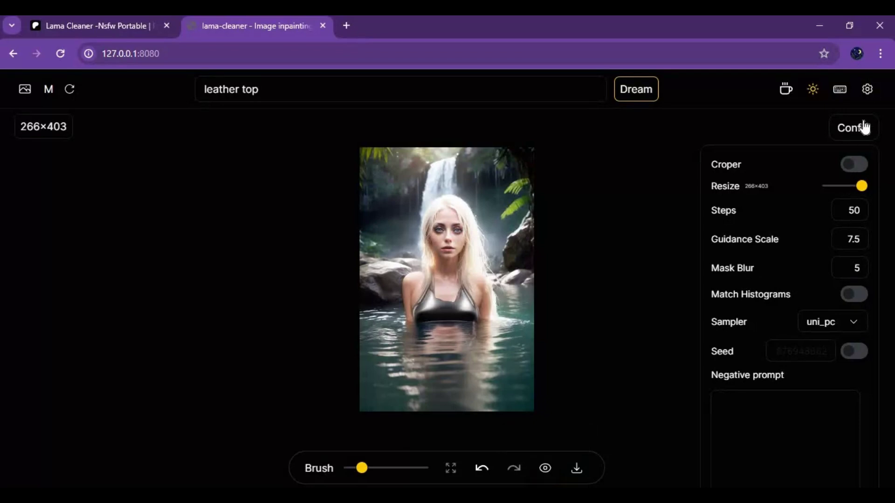
Review the available inpainting models in the settings, leaving the selection as it is
click(868, 90)
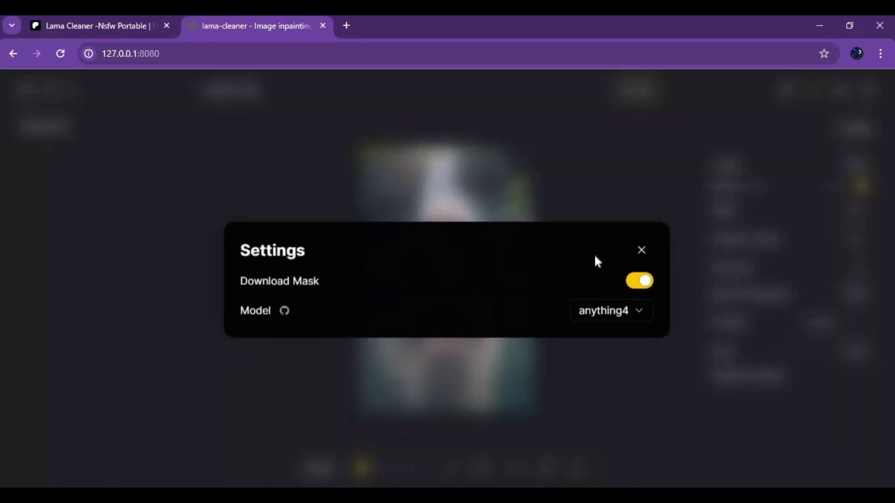
click(614, 312)
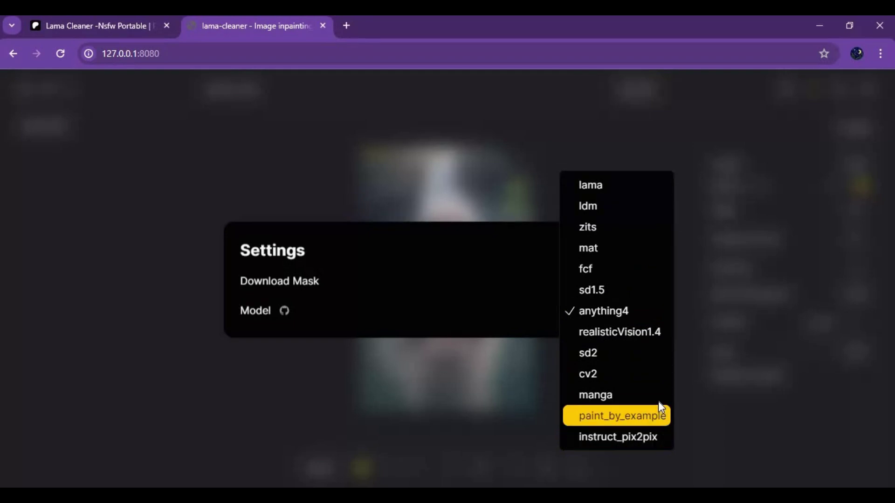
click(811, 183)
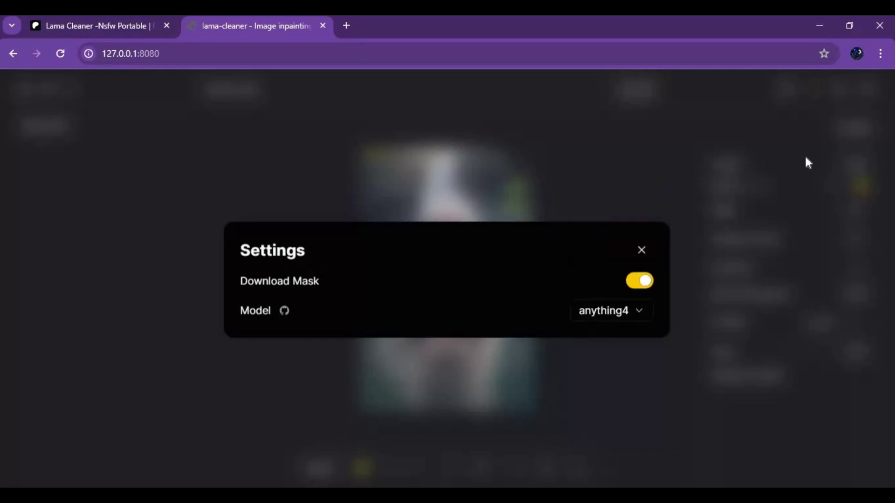
click(642, 249)
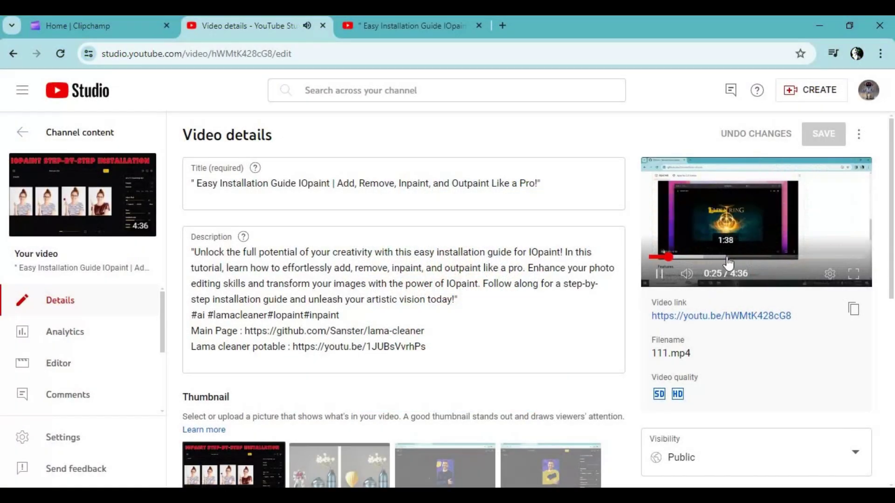
Switch to YouTube Studio and skim through the preview of the IOPaint installation guide video
click(728, 257)
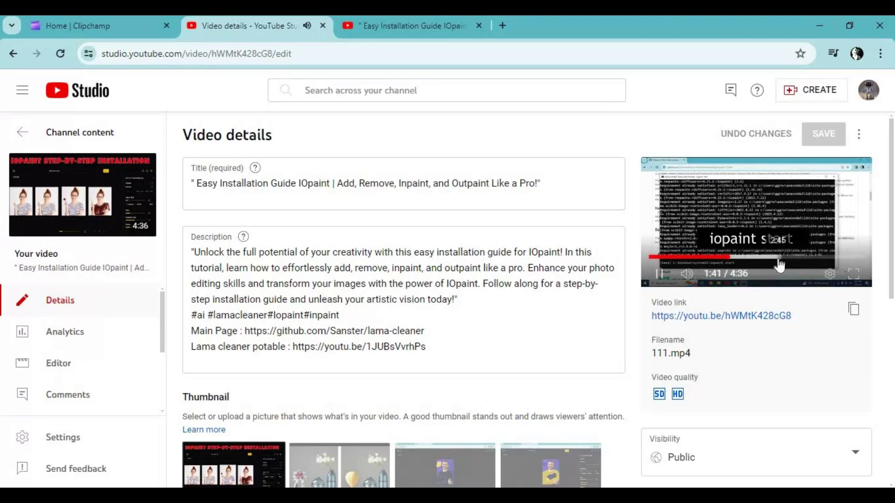
click(778, 257)
click(819, 256)
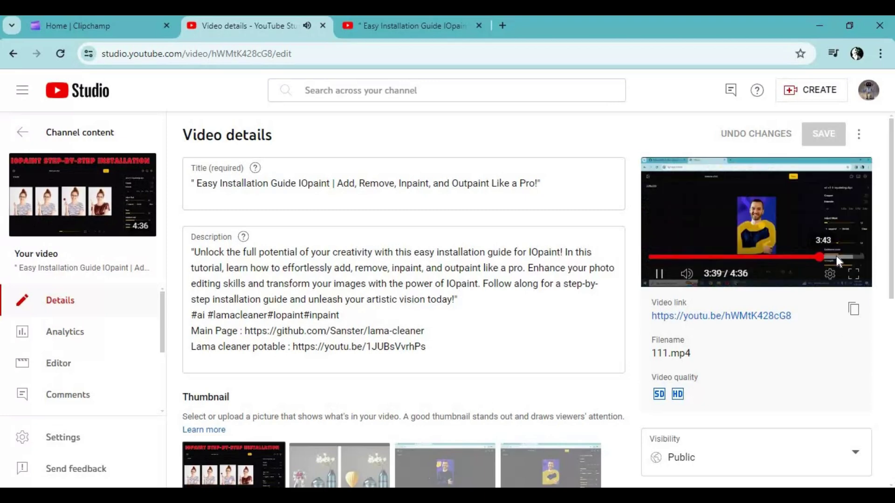